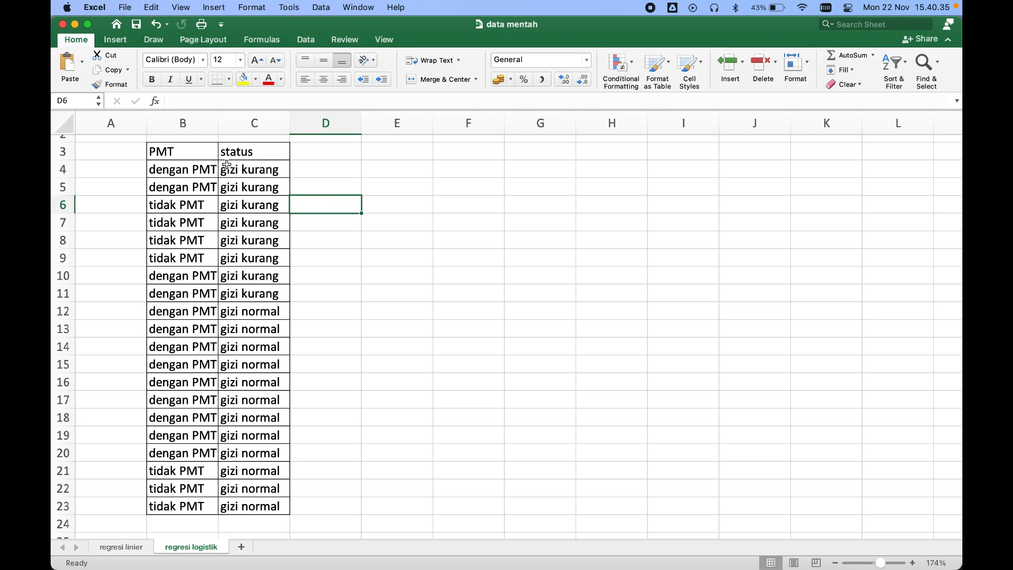
Examine the PMT and status columns and their category entries in the regresi logistik sheet.
click(186, 156)
drag(186, 157, 174, 506)
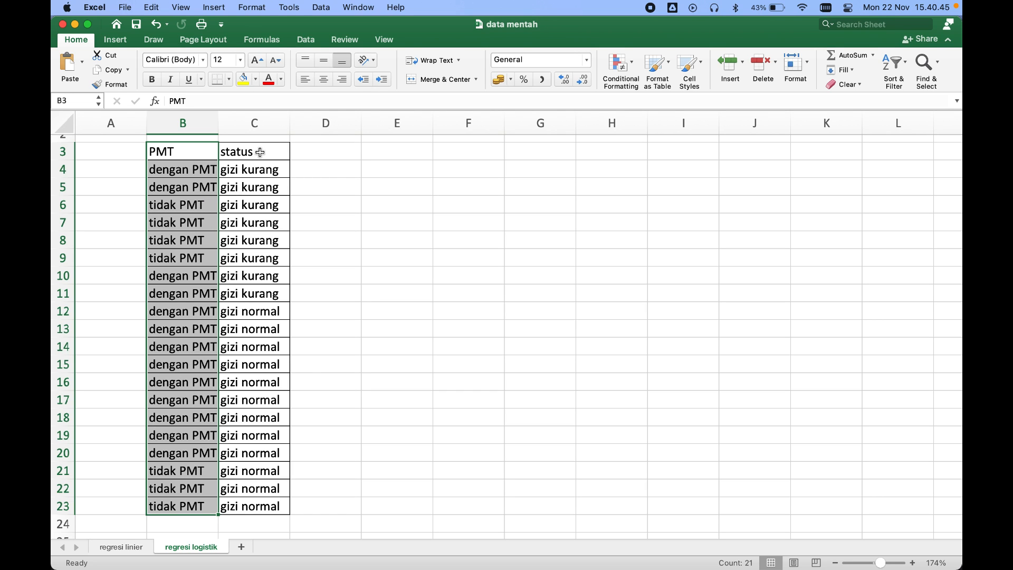
drag(268, 152, 246, 507)
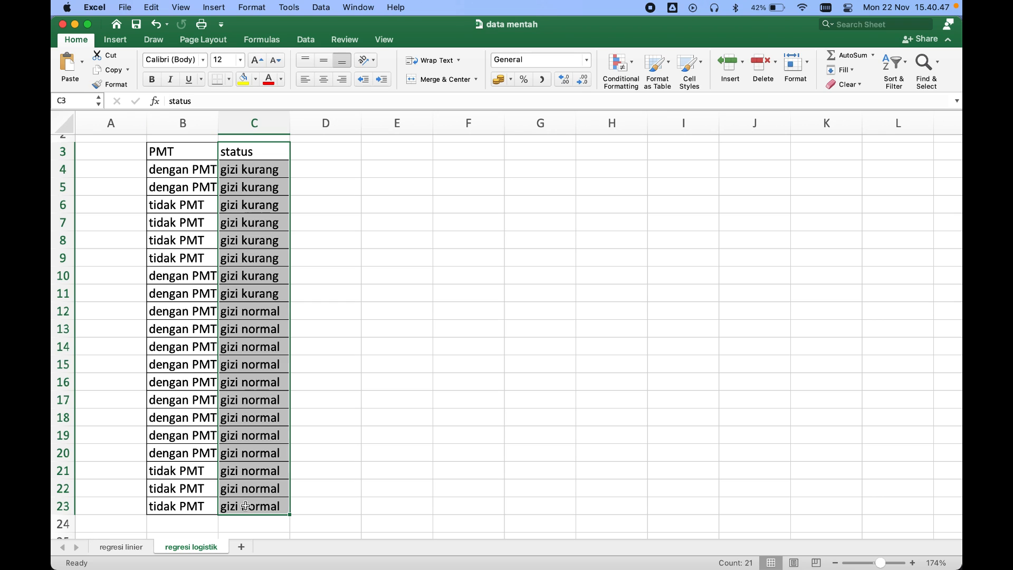
click(198, 169)
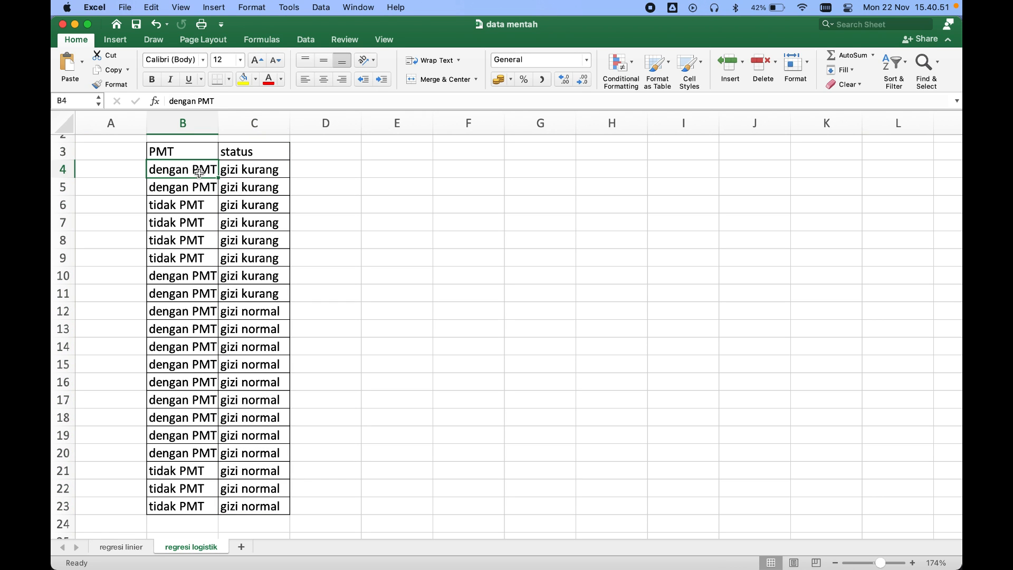
click(185, 222)
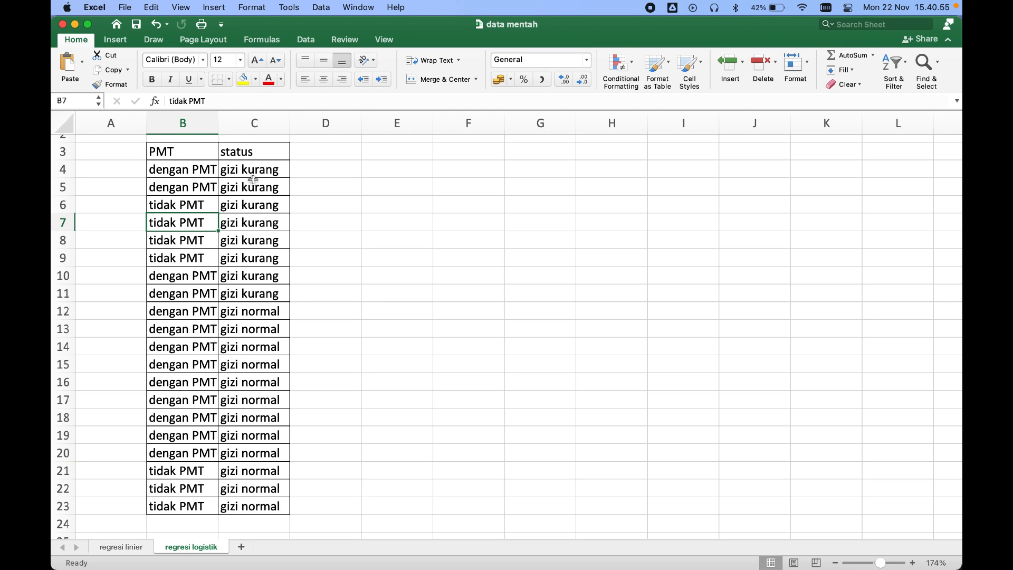
click(255, 203)
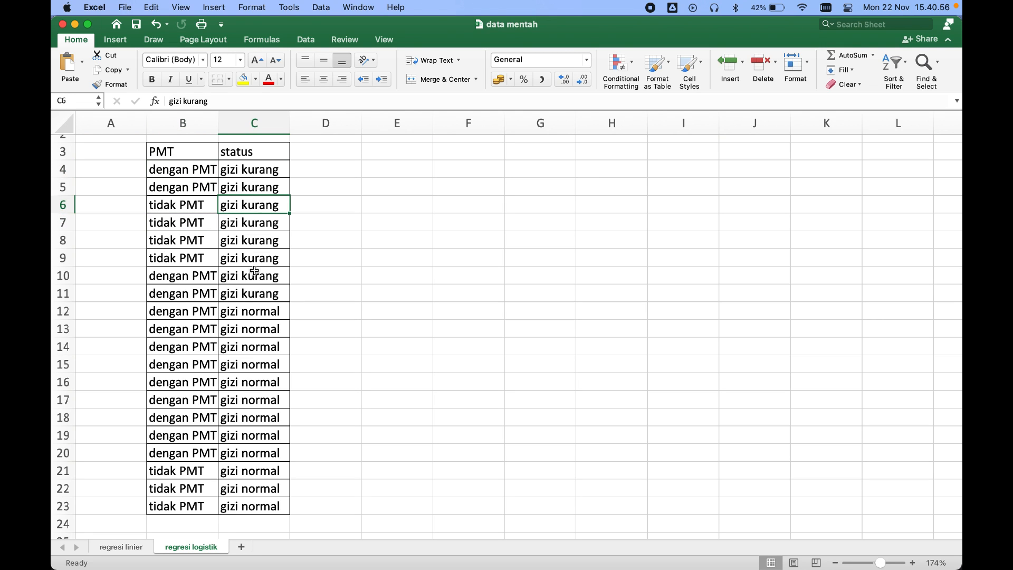
click(262, 388)
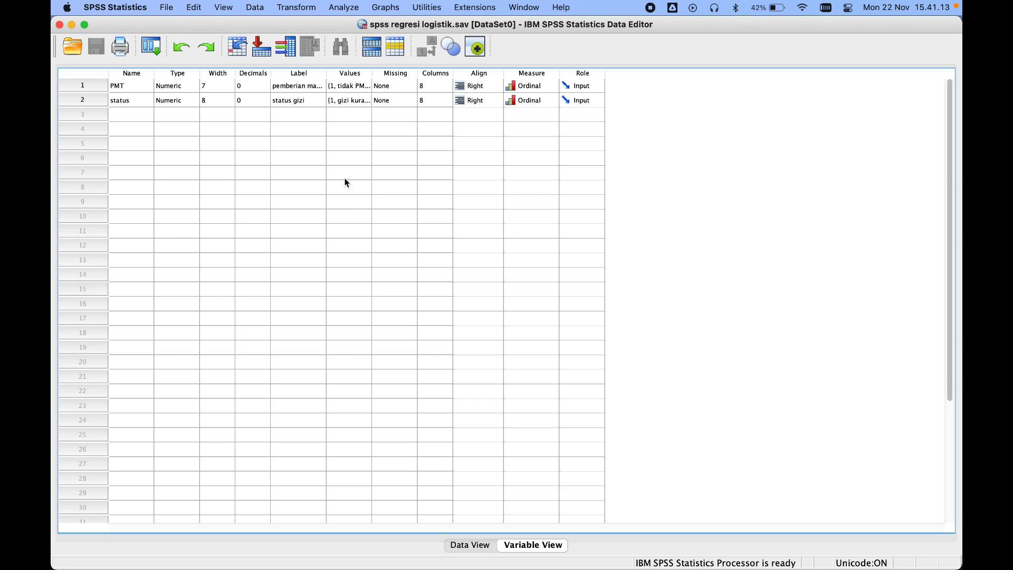
In the SPSS Data Editor, review the PMT variable's name, label and value labels.
click(129, 88)
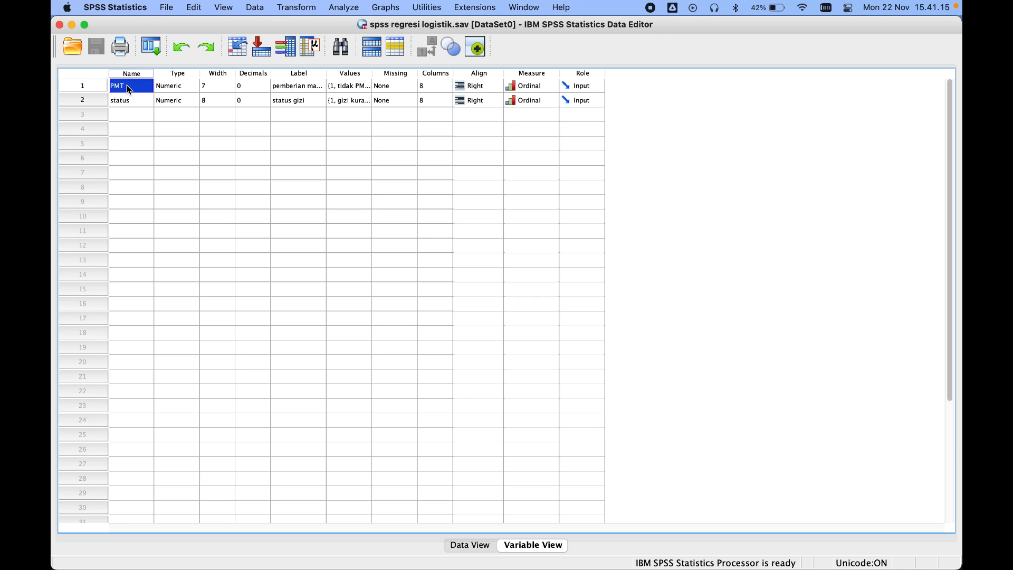
click(302, 87)
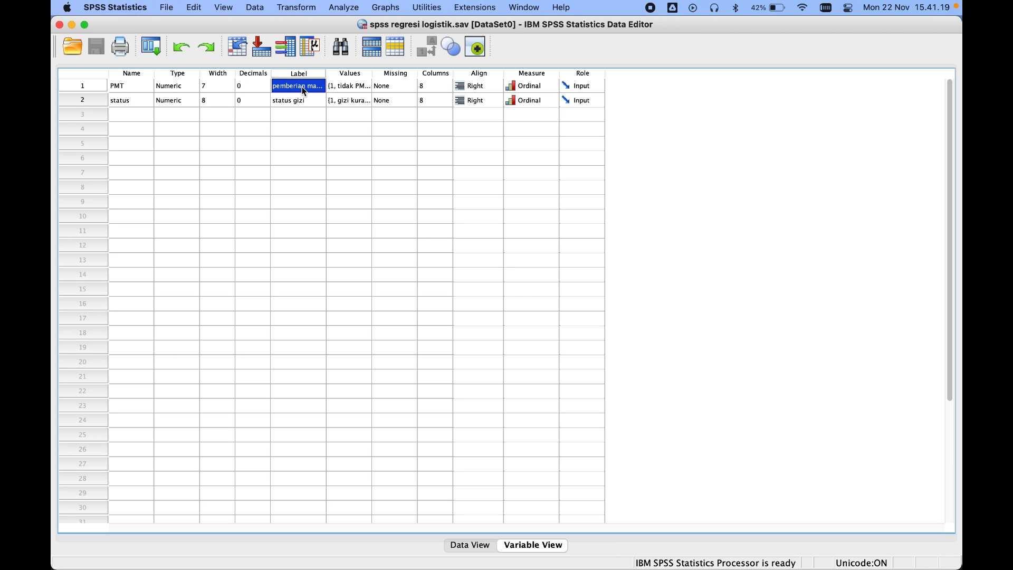
click(344, 87)
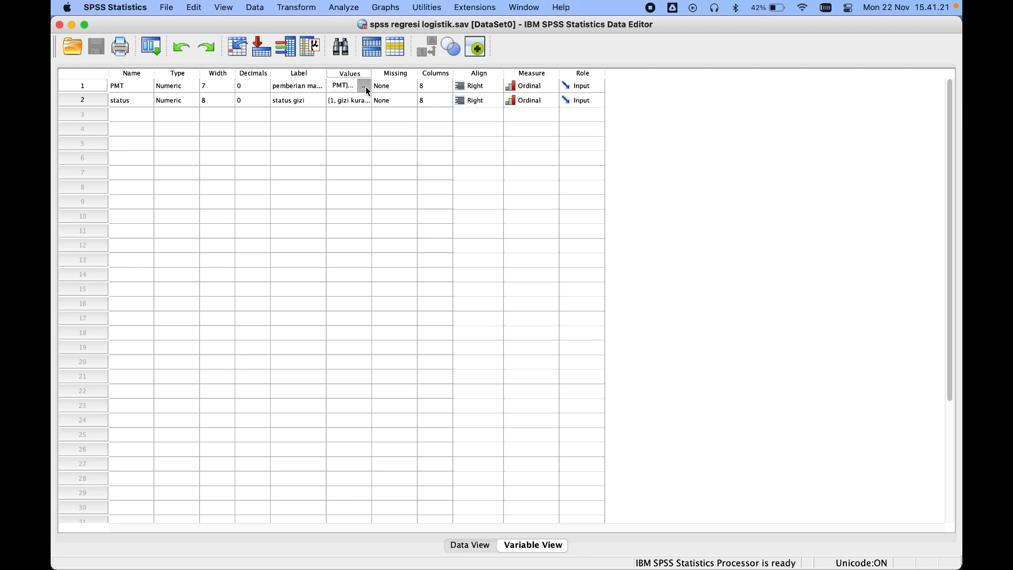
click(364, 87)
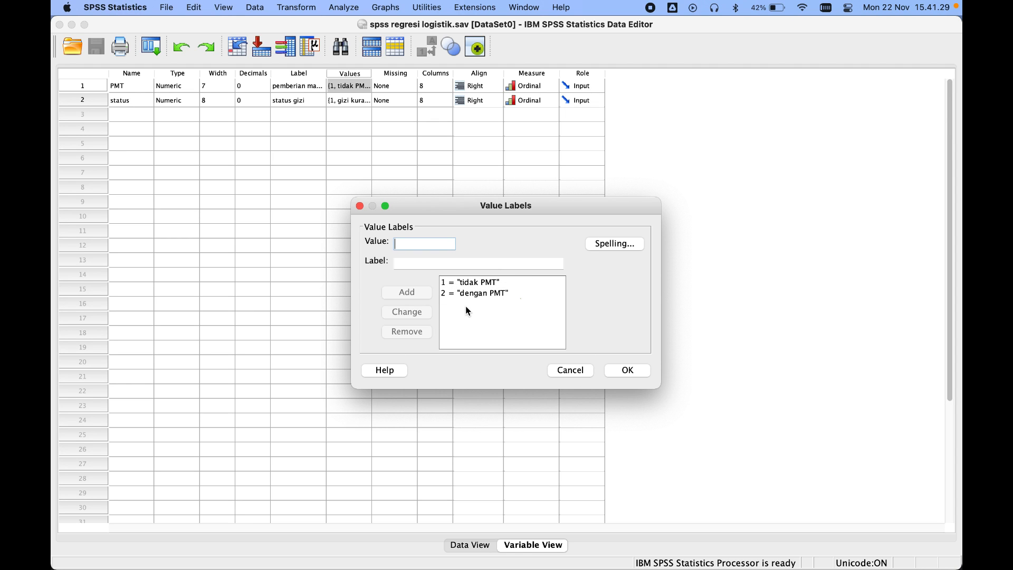
click(619, 366)
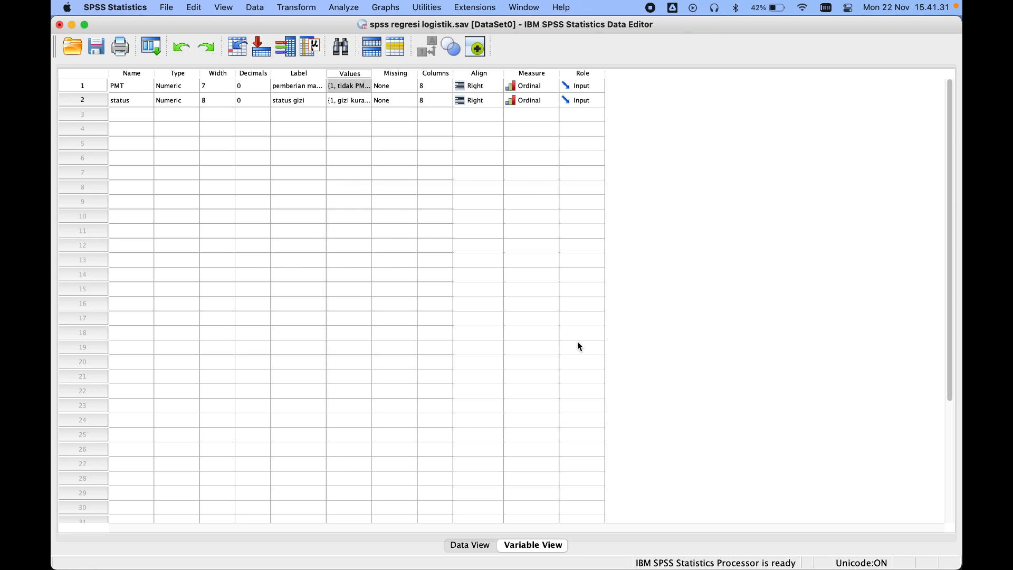
Review the status variable's name, label and value labels.
click(129, 100)
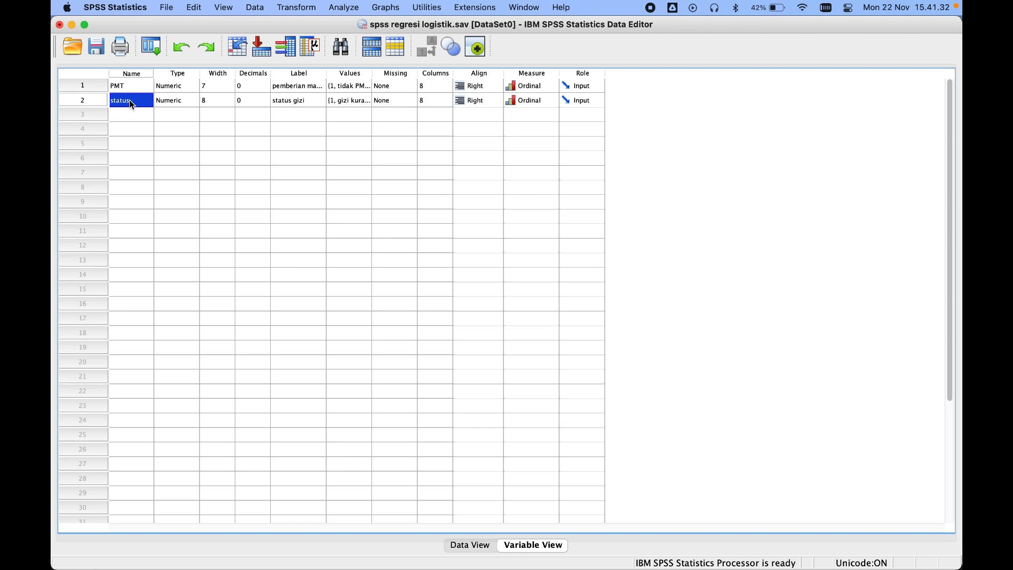
click(276, 104)
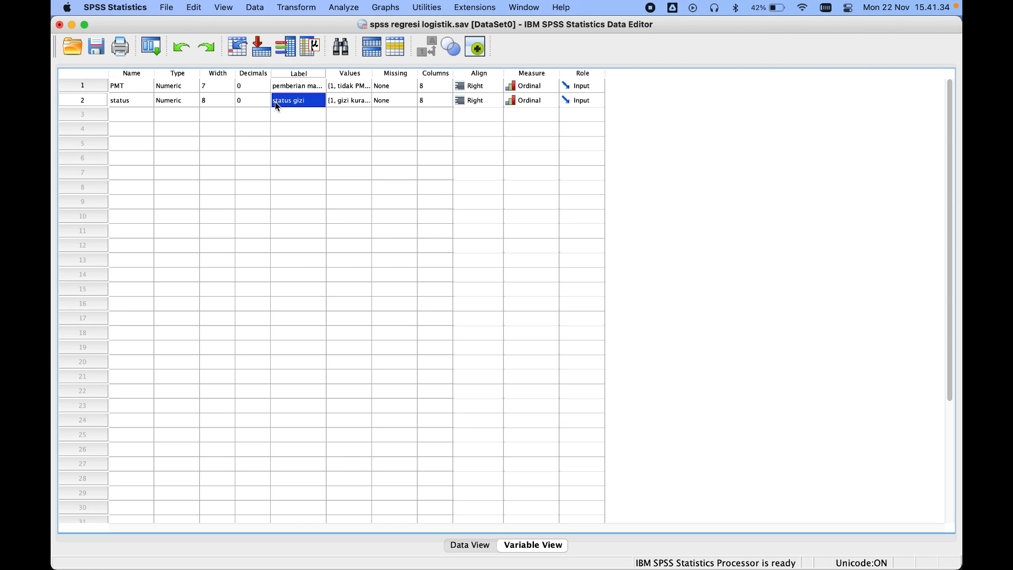
click(359, 101)
click(363, 100)
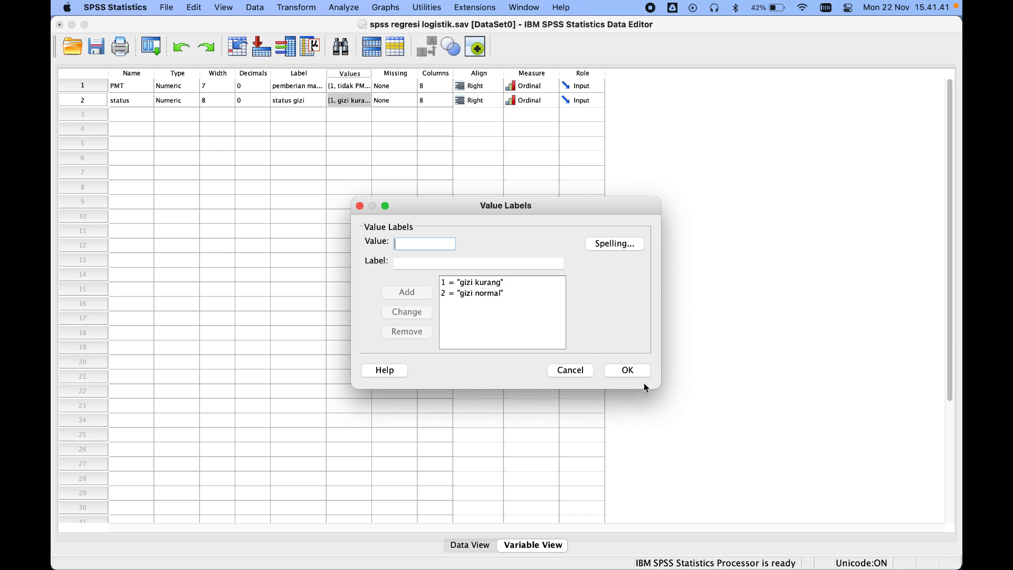
click(628, 370)
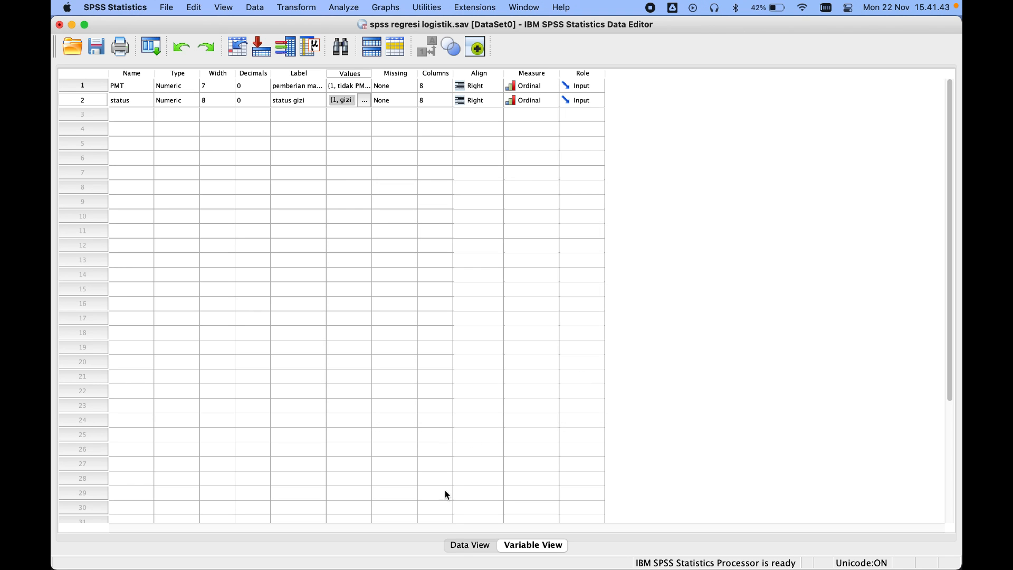
Display the coded PMT and status data as value labels in the data view.
click(463, 549)
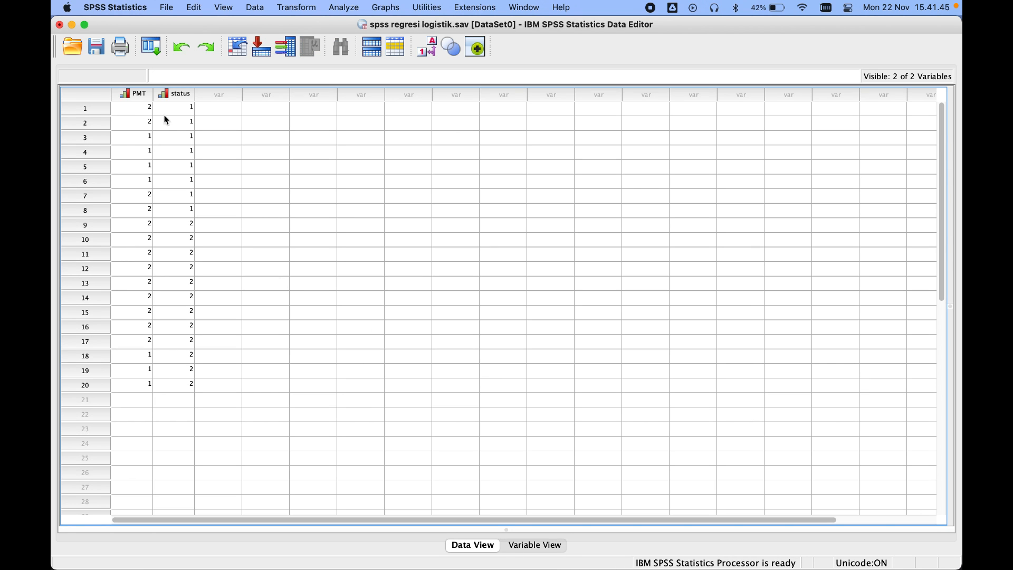
click(224, 7)
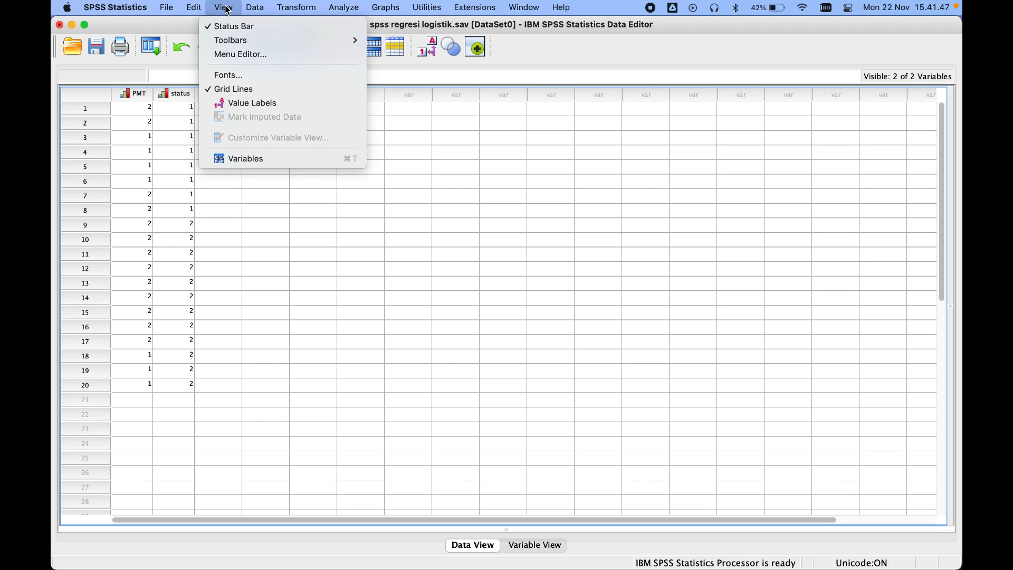
click(252, 104)
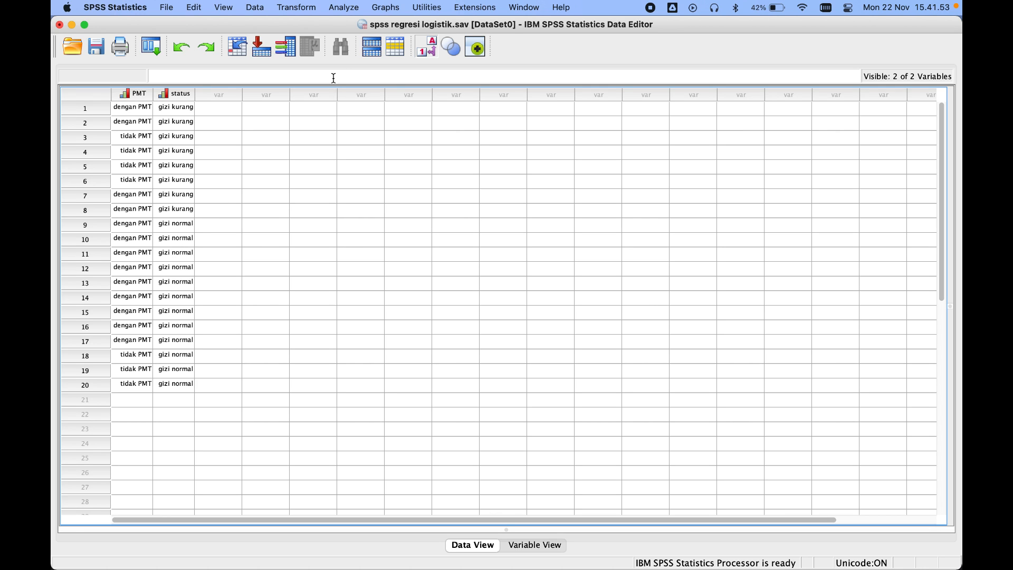
Set up Explore for both variables with descriptives at a 95% confidence interval, factor-level boxplots, stem-and-leaf and normality plots with tests.
click(344, 7)
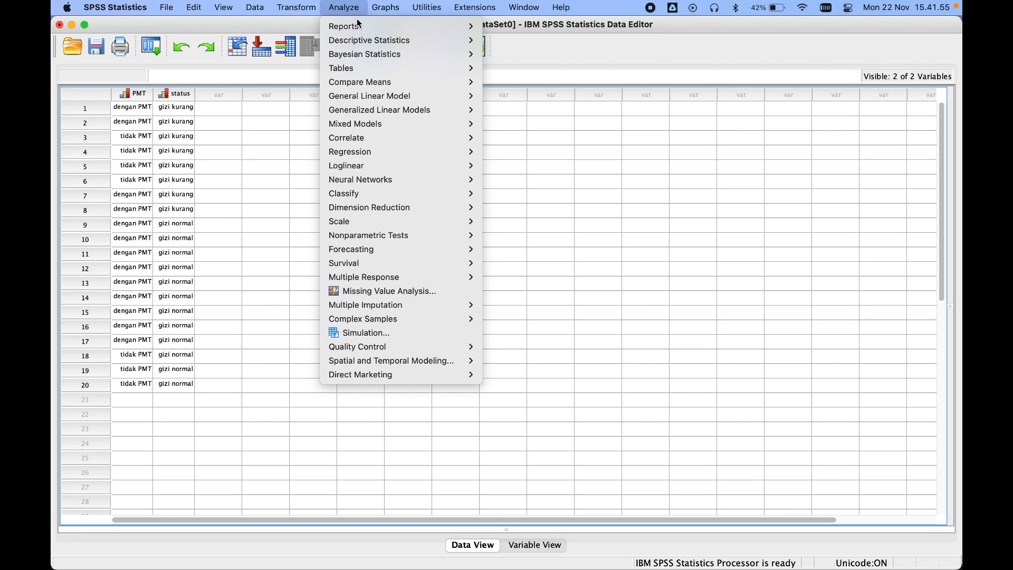
mouse_move(367, 41)
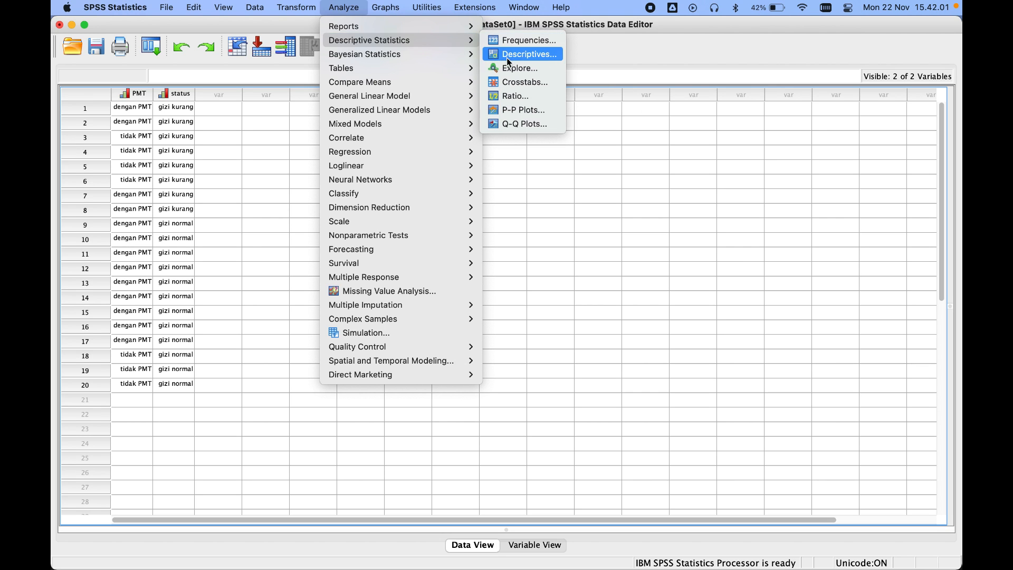
click(510, 66)
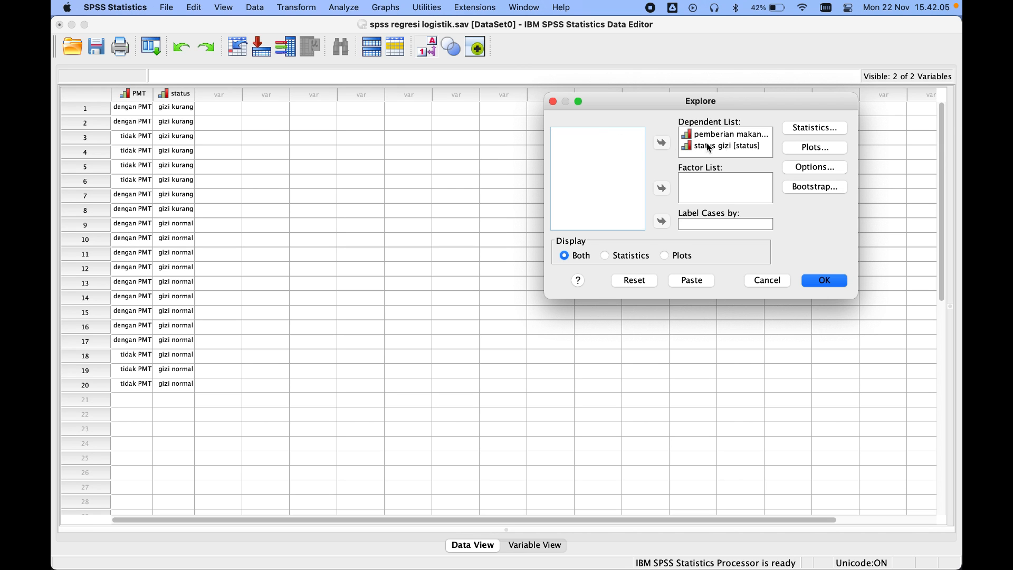
click(828, 127)
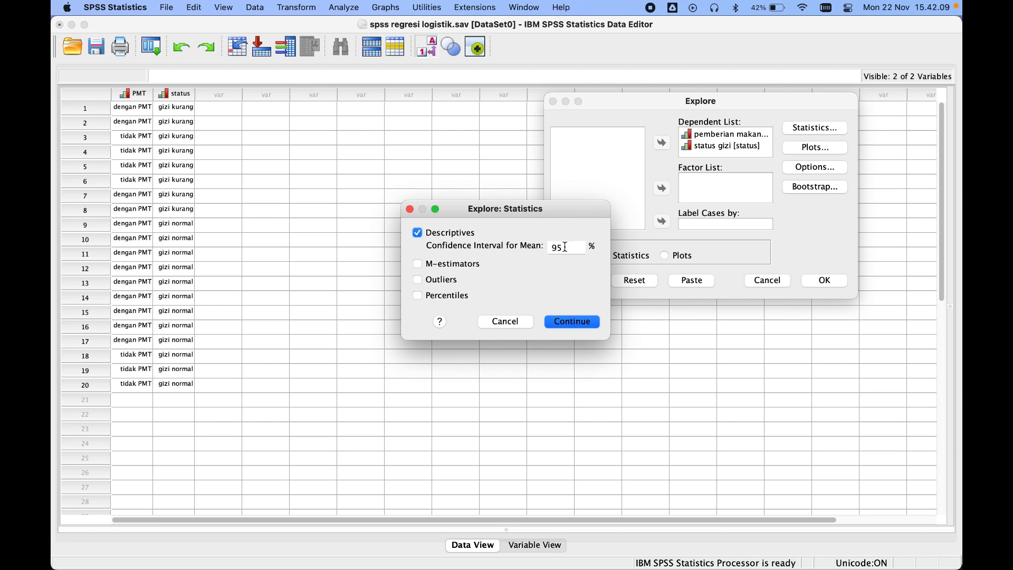
click(570, 321)
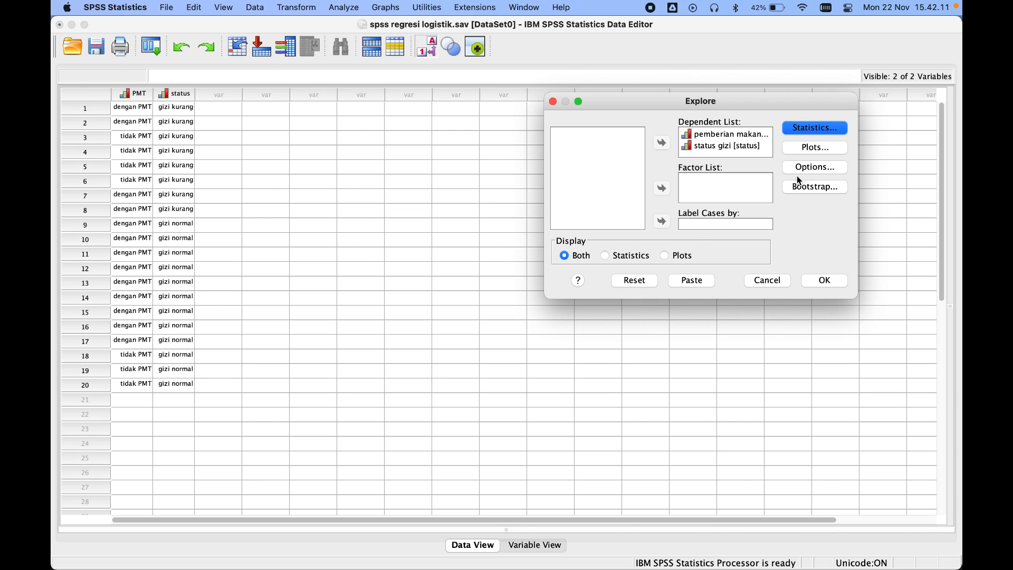
click(807, 148)
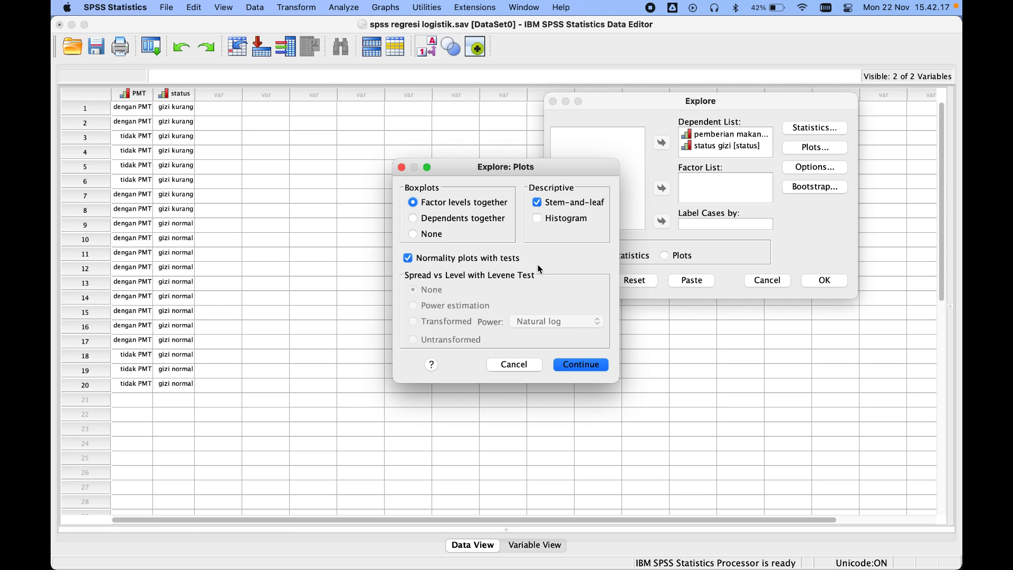
click(581, 364)
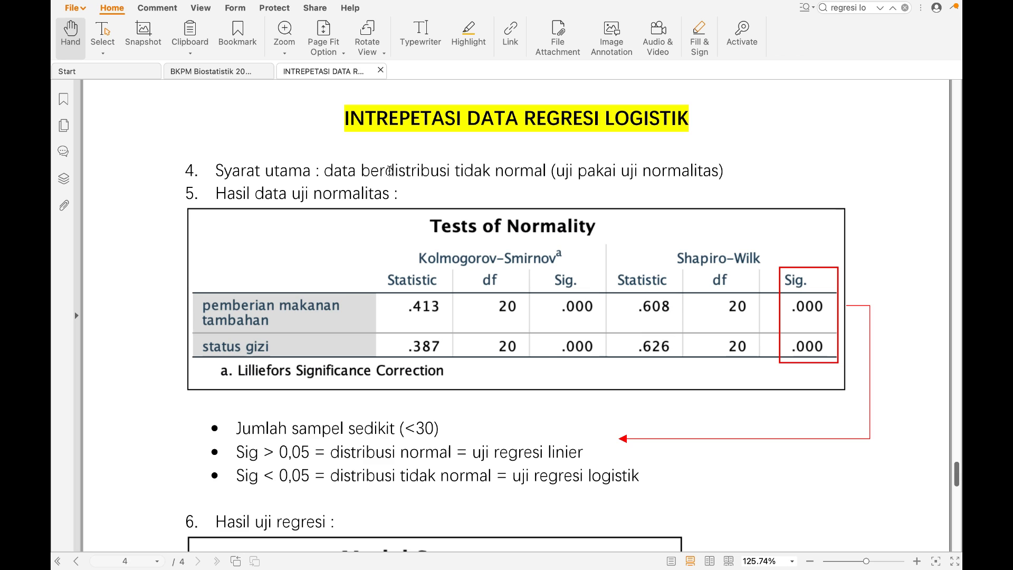
In the logistic regression interpretation PDF, read the main requirement on data distribution, marking "tidak normal".
drag(454, 170, 547, 171)
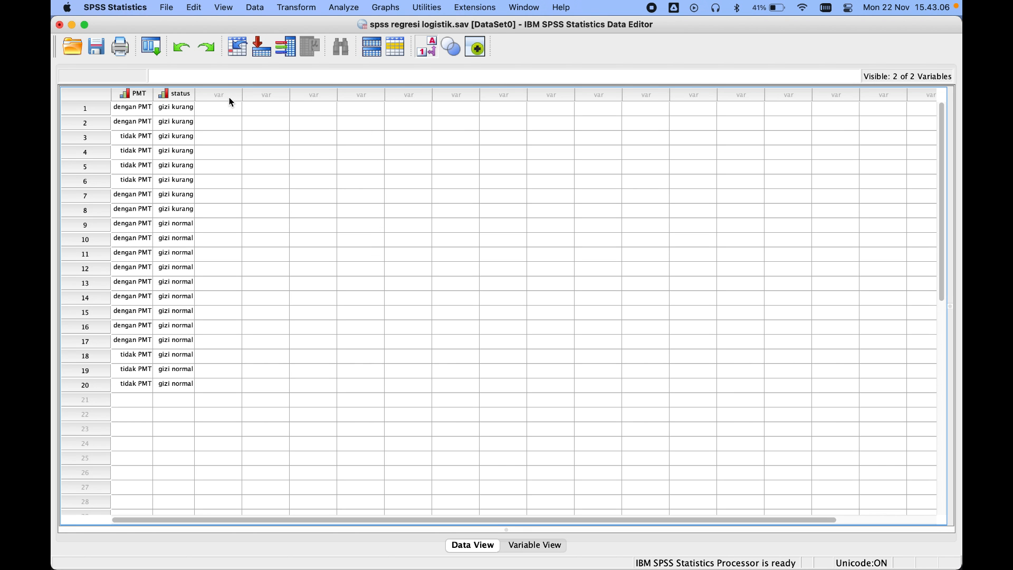
Start a Binary Logistic regression in SPSS and reassign status gizi as the dependent variable.
click(344, 9)
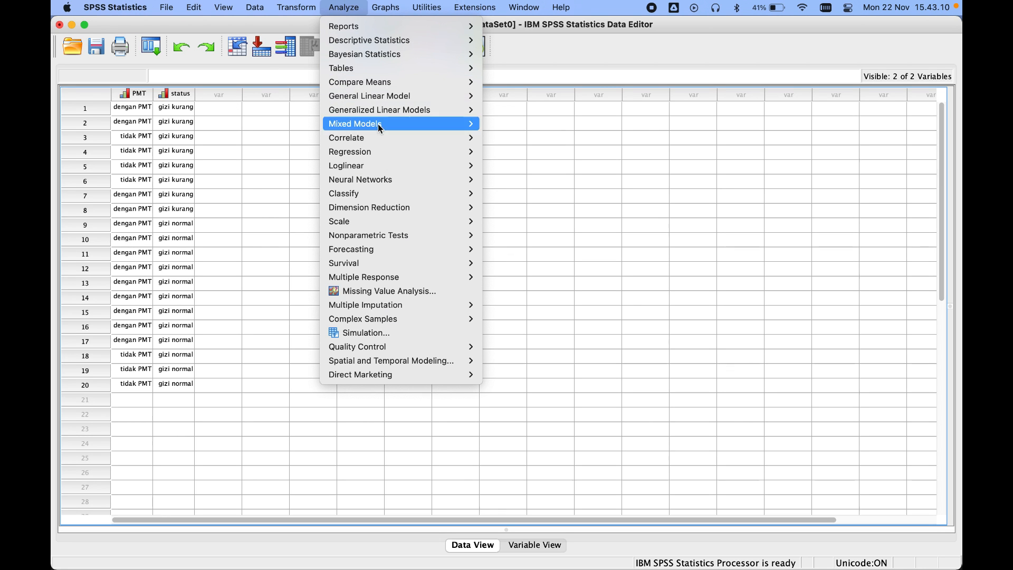
mouse_move(388, 151)
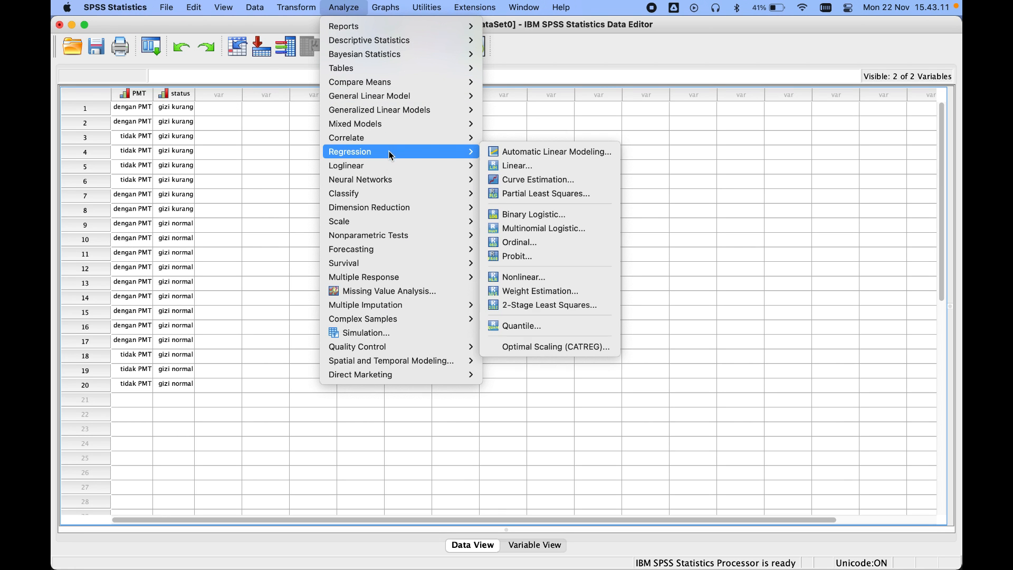
click(530, 217)
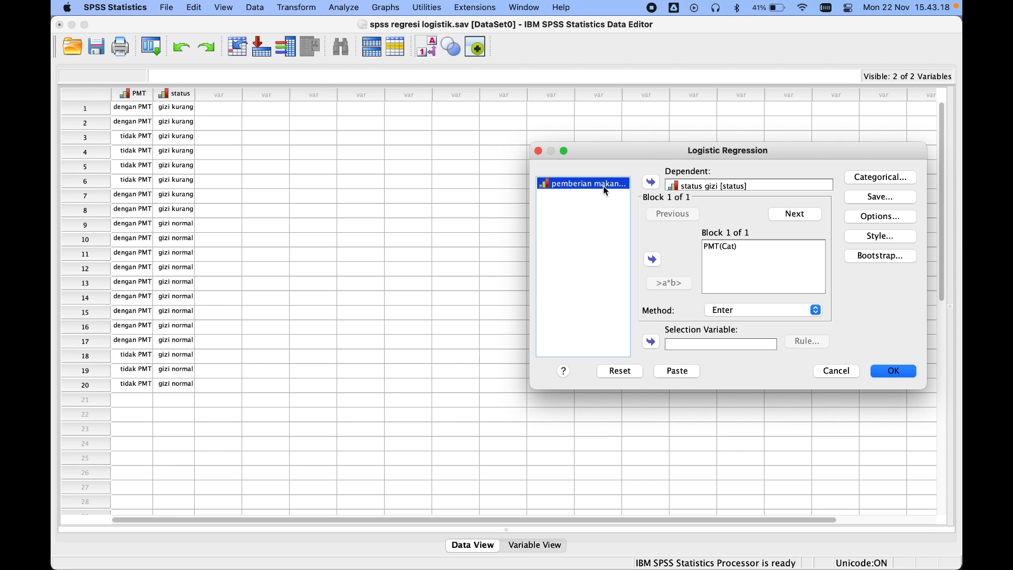
click(691, 186)
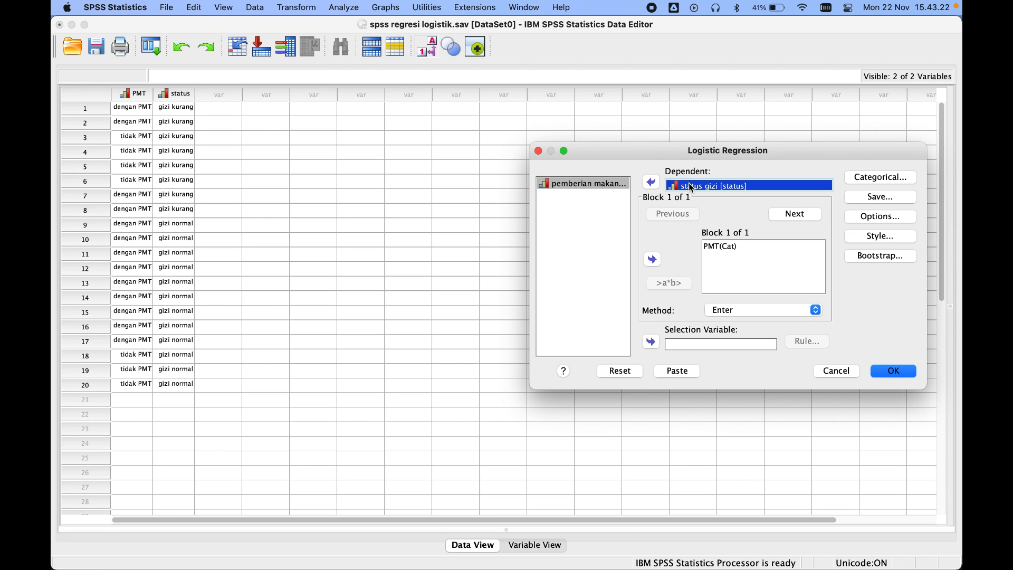
click(651, 182)
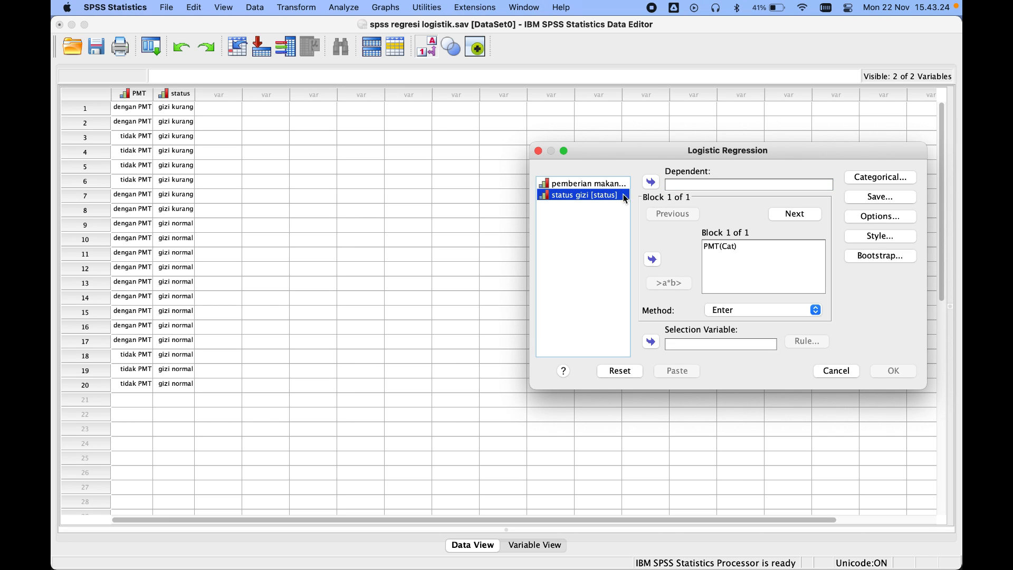
click(651, 183)
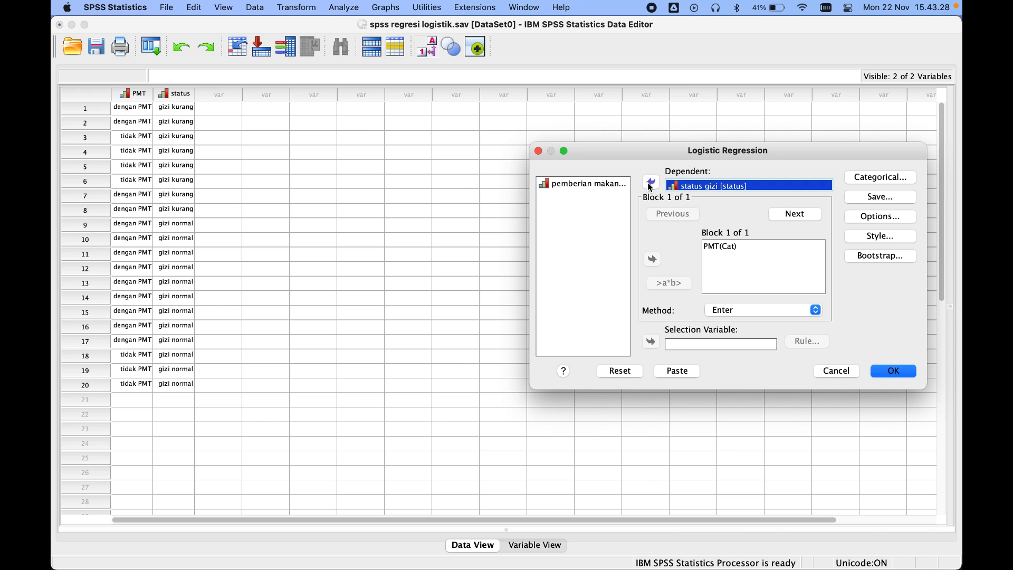
Remove PMT from the covariate block and reassign pemberian makanan (PMT) as the Block 1 covariate, with status gizi as the dependent variable.
click(731, 247)
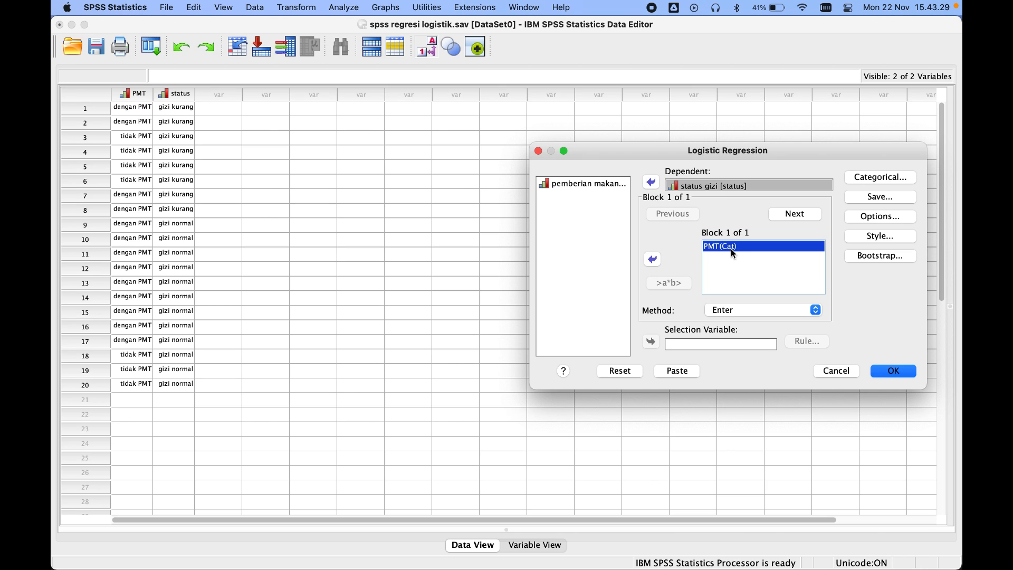
click(653, 259)
click(700, 185)
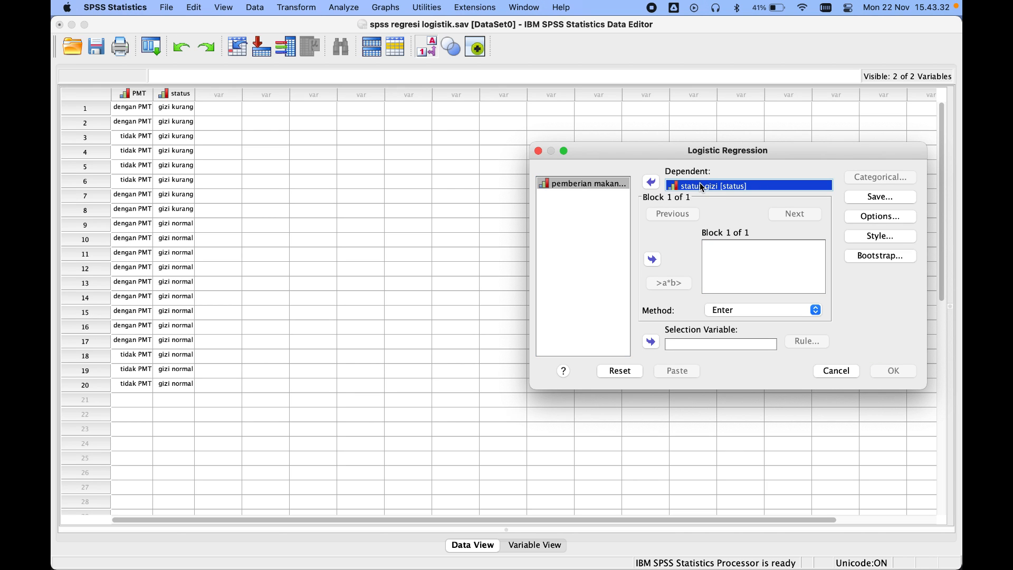
click(605, 184)
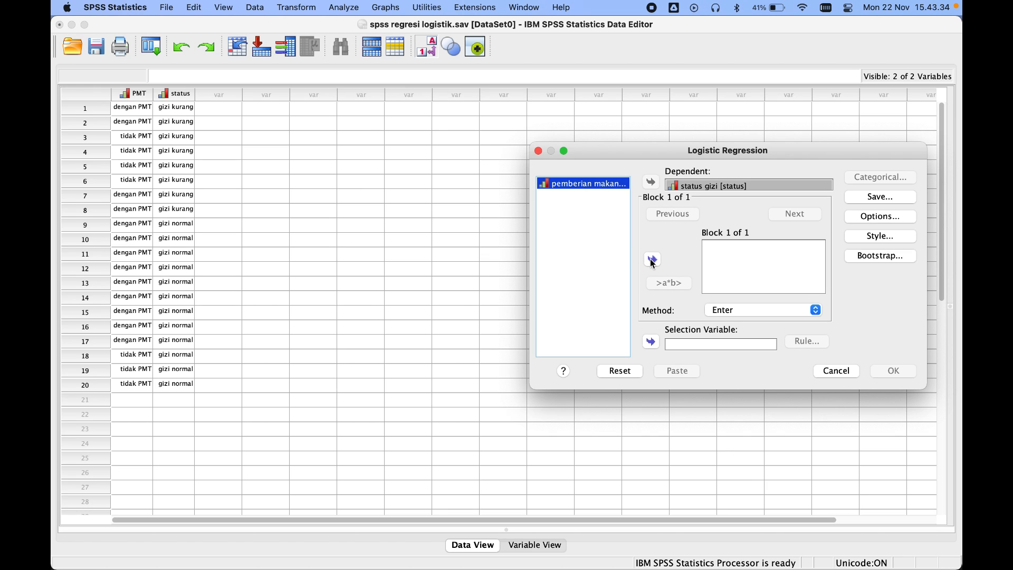
click(738, 269)
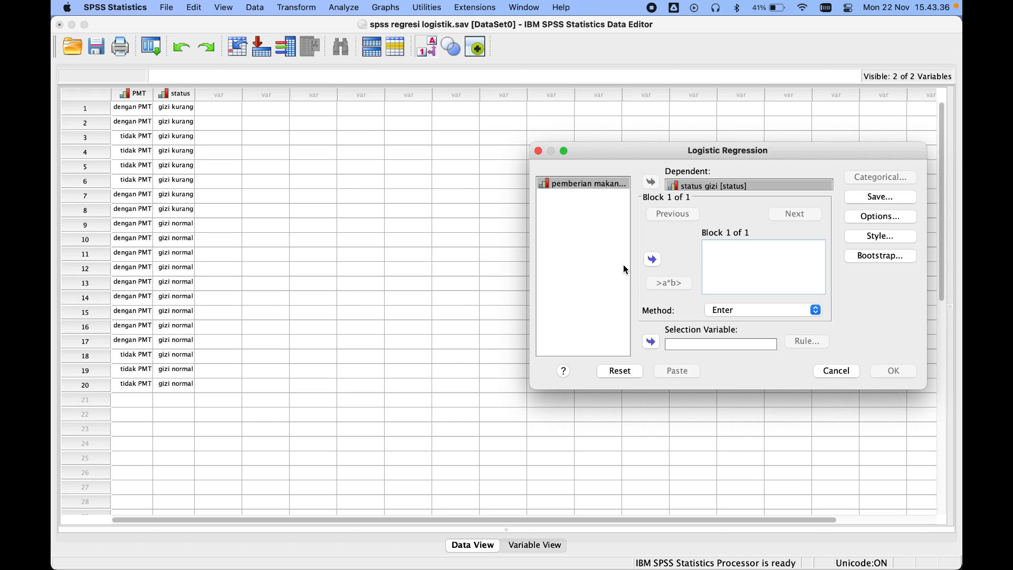
click(653, 259)
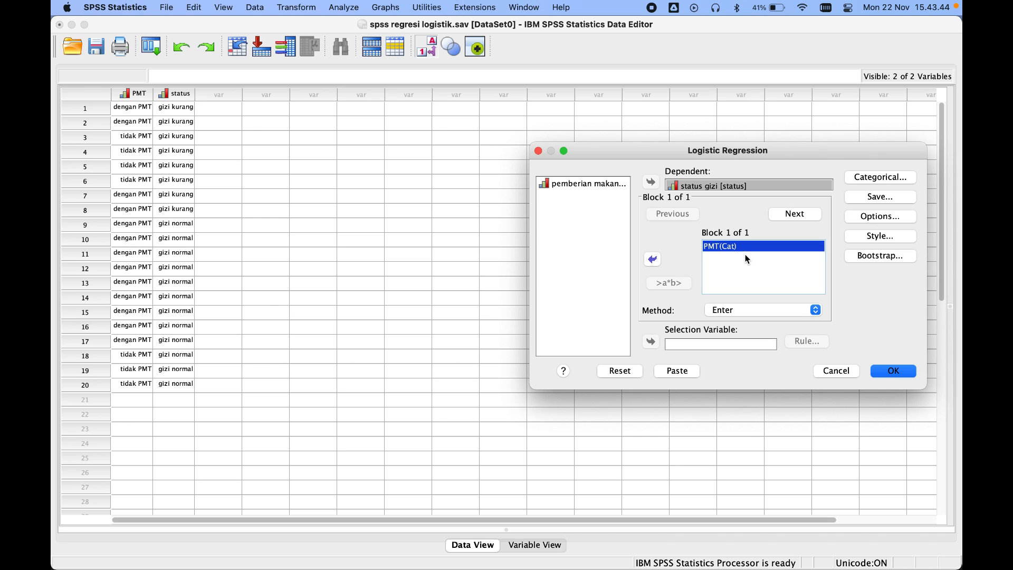
Redefine PMT as a categorical covariate with the Indicator contrast and Last as the reference category.
click(886, 177)
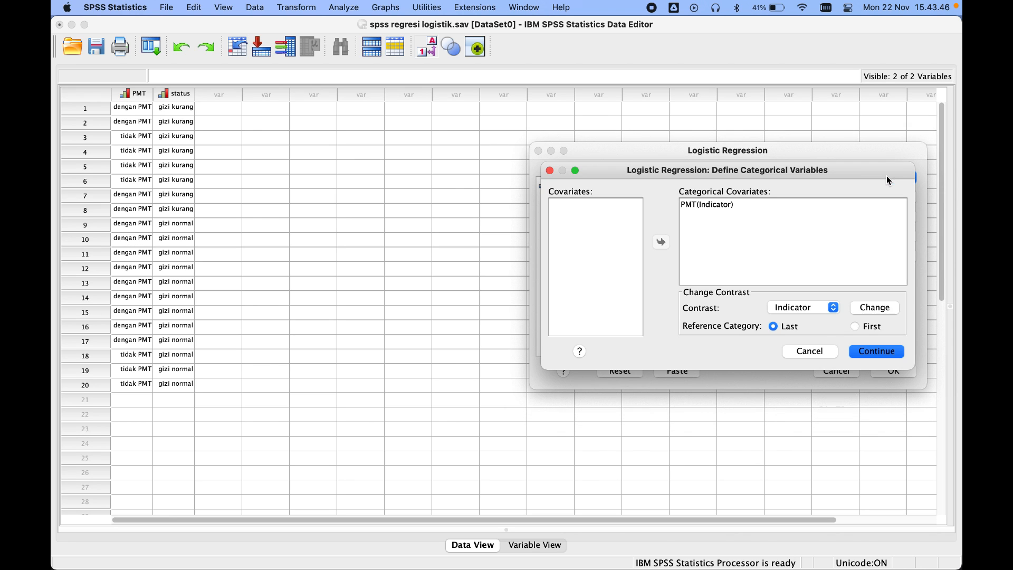
click(797, 204)
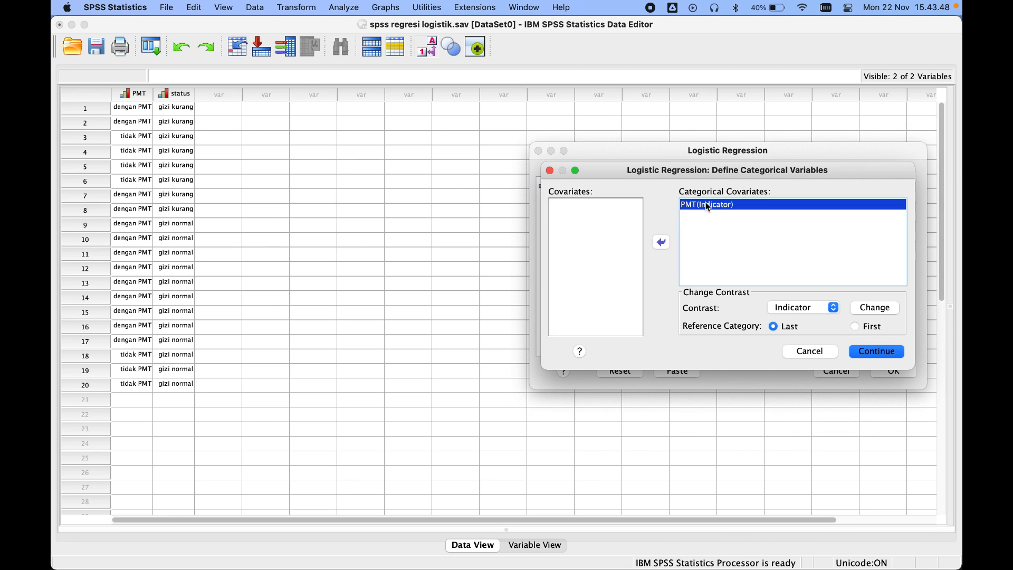
click(662, 242)
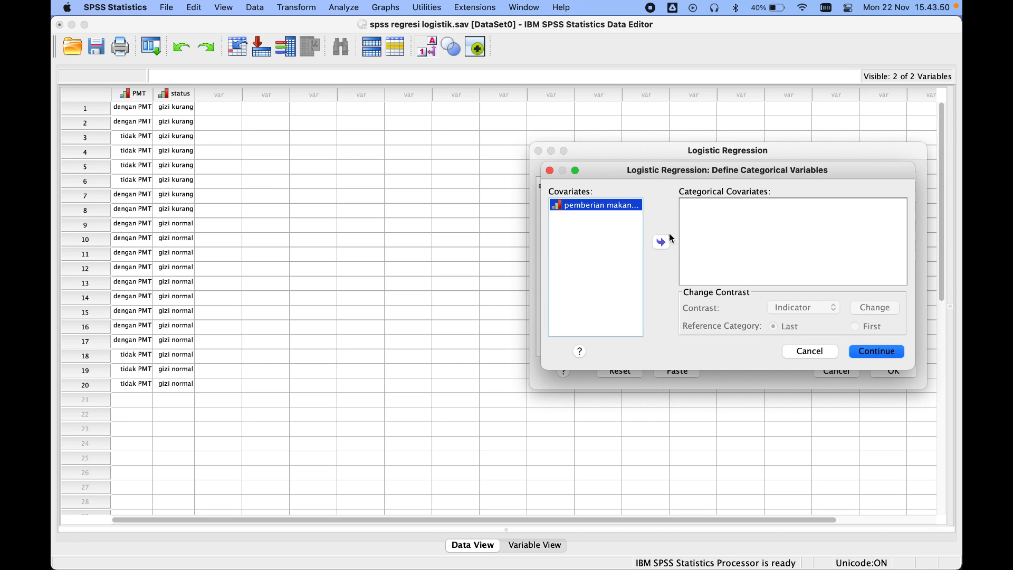
click(665, 247)
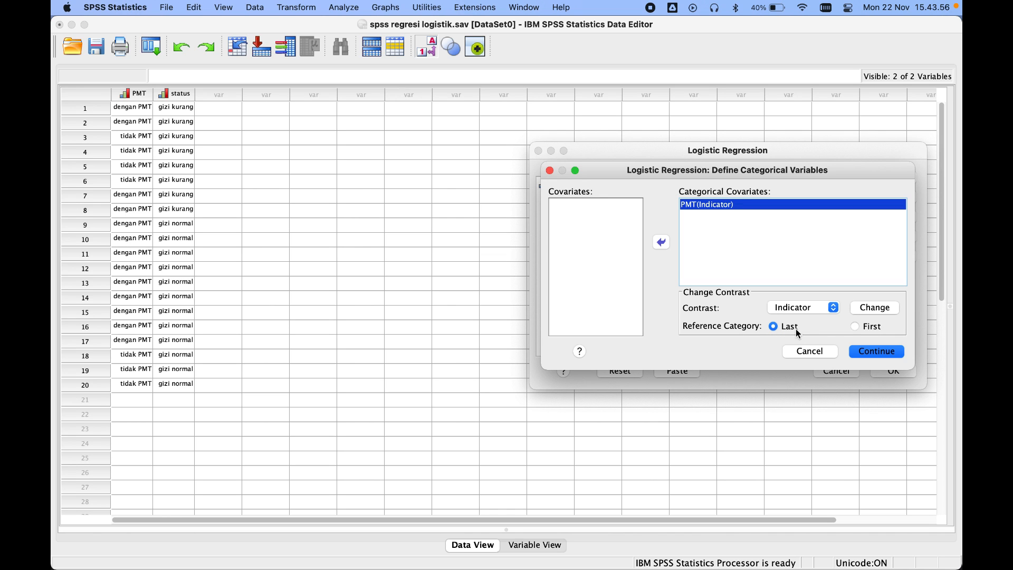
click(863, 350)
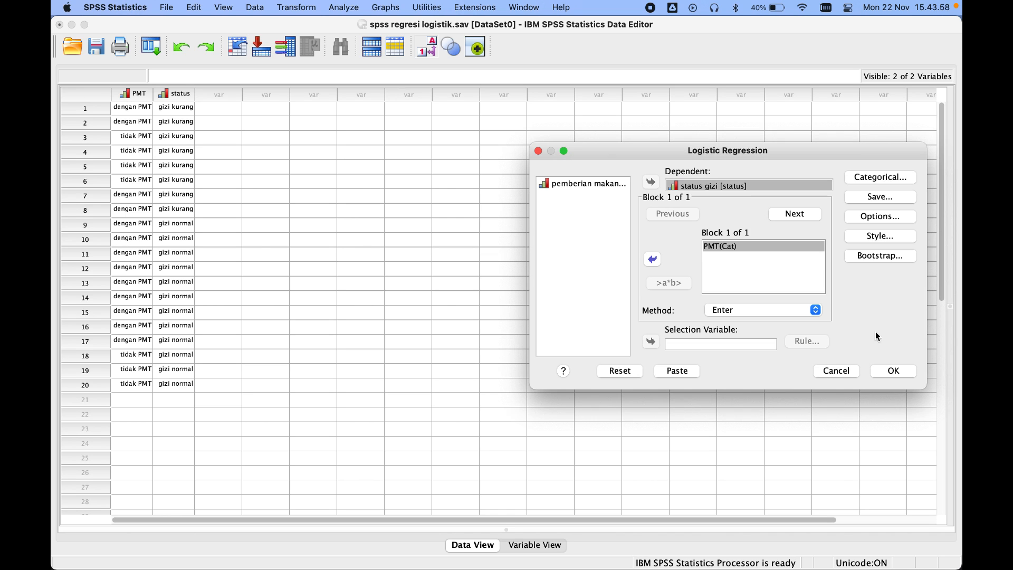
Review the logistic regression options and accept them with display at each step and the constant included in the model.
click(880, 218)
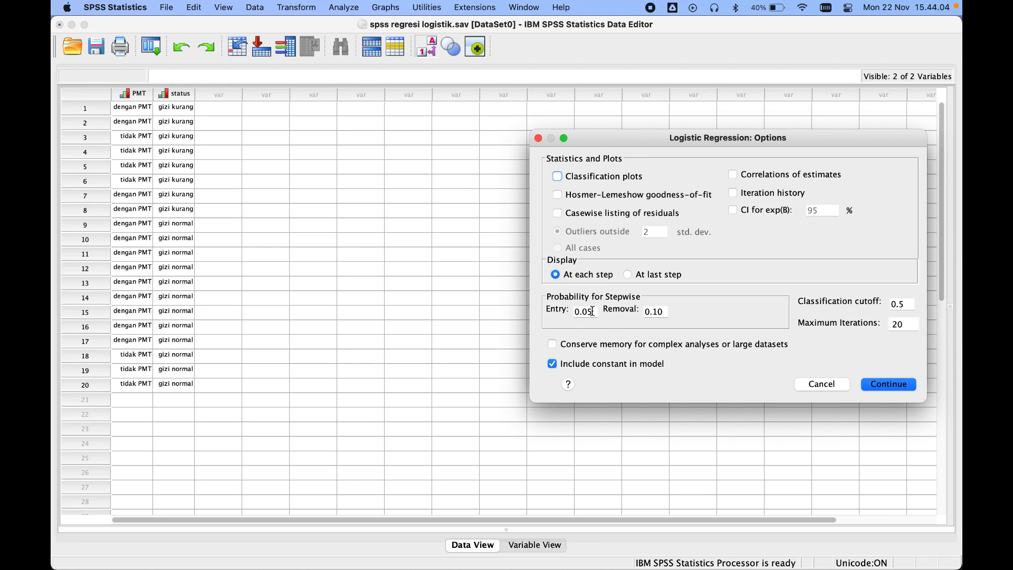
click(889, 384)
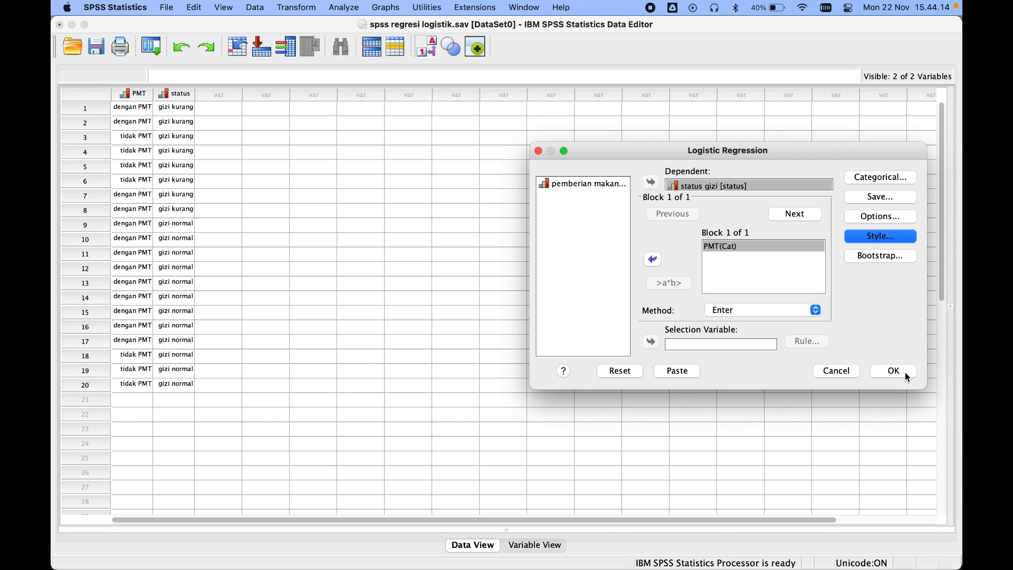